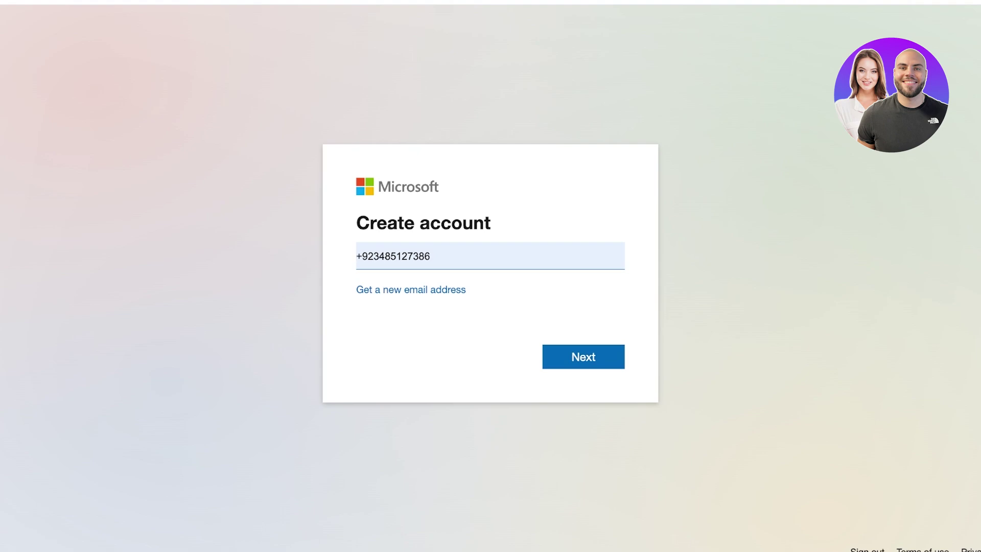
Replace the phone number with the e-mail address, submit it, then clear the field after the account-exists error
{"action": "key", "text": "ctrl+a"}
{"action": "key", "text": "Return"}
{"action": "double_click", "coordinate": [387, 285]}
{"action": "key", "text": "ctrl+a"}
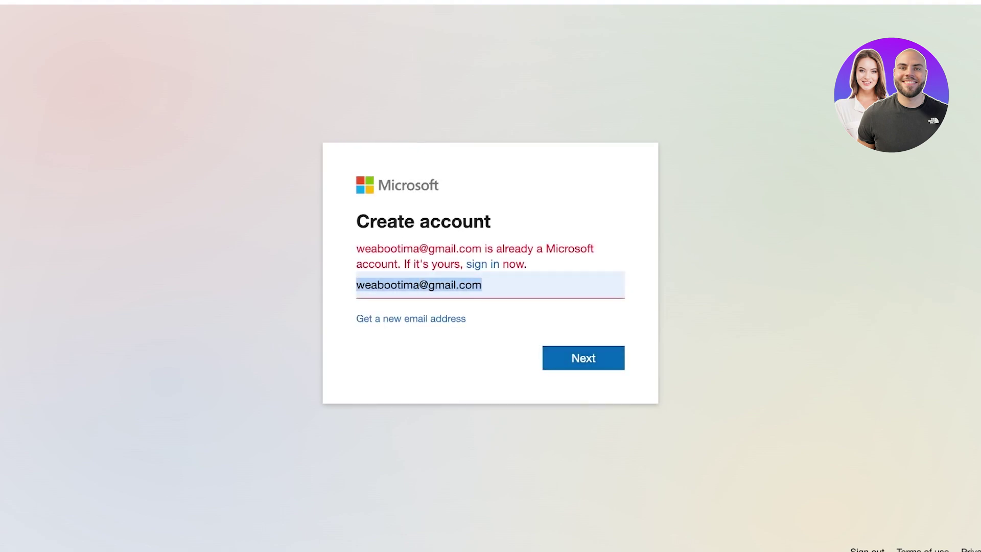
{"action": "key", "text": "BackSpace"}
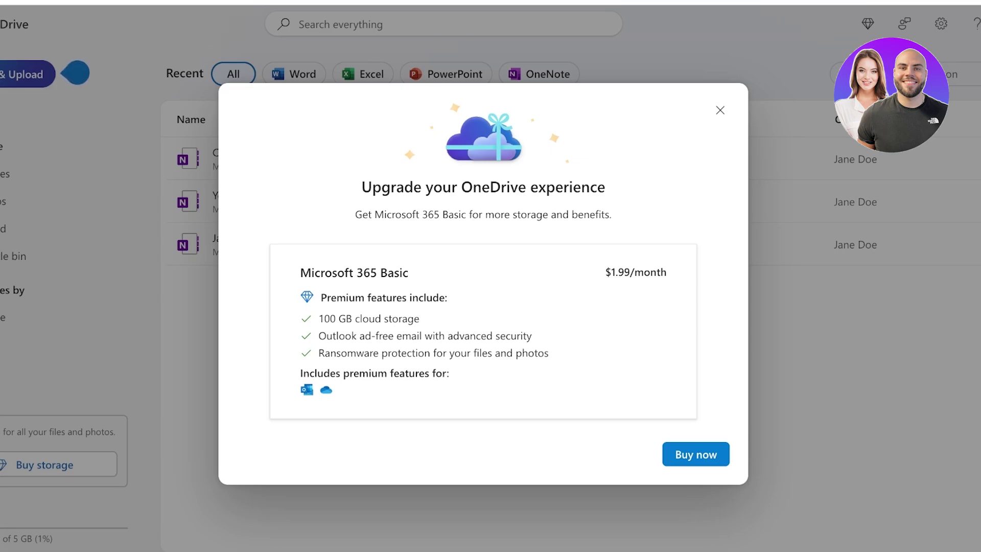
Close the Microsoft 365 Basic $1.99/month upgrade offer
{"action": "key", "text": "Escape"}
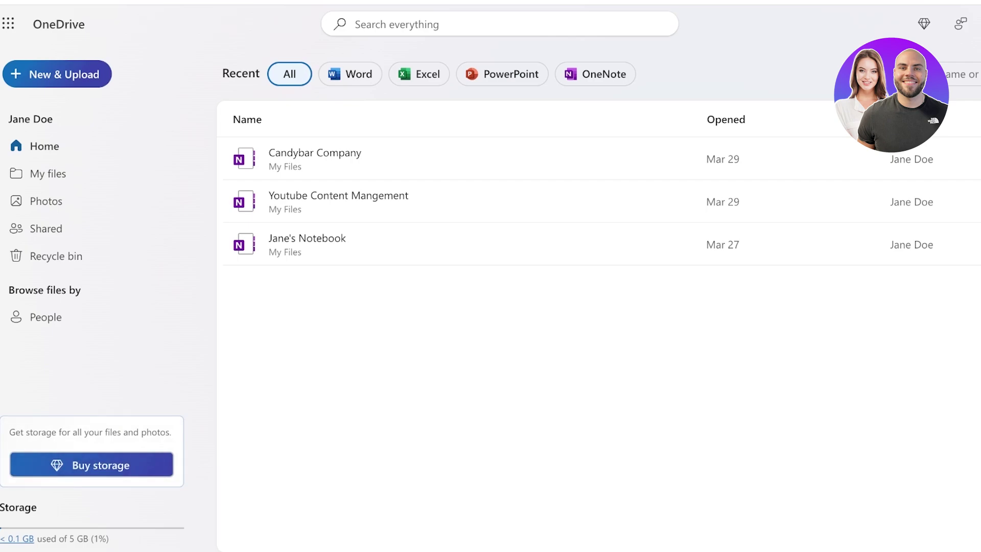
Upload the makeup folder from the computer using Folder upload under New & Upload
{"action": "left_click", "coordinate": [58, 74]}
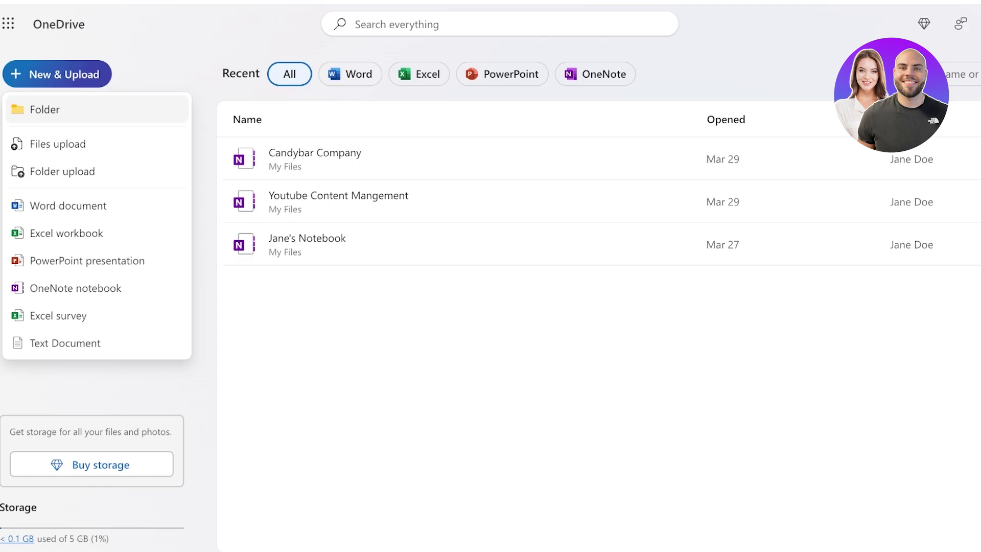
{"action": "left_click", "coordinate": [62, 171]}
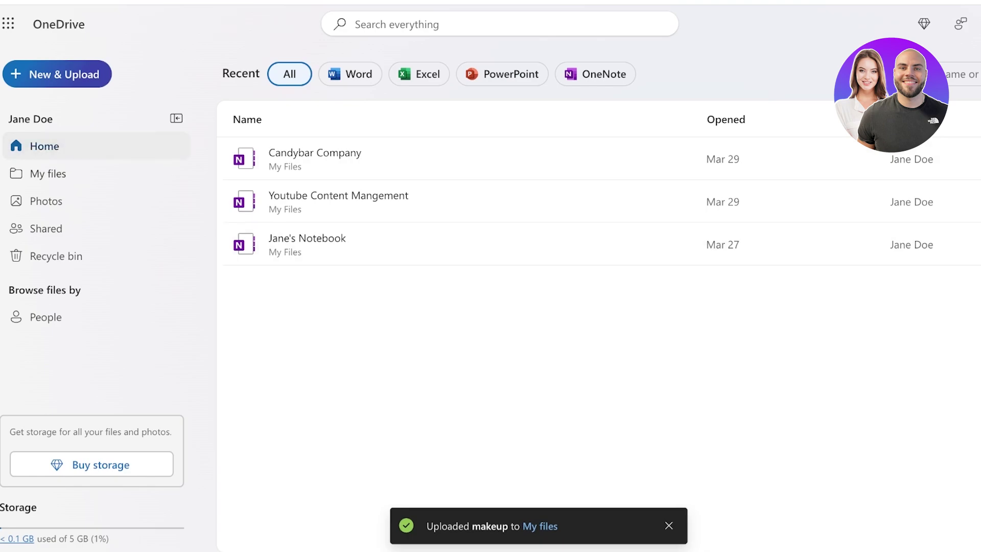
Open the makeup folder from My files and browse its images, such as Makeup.webp and MNGO2600.jpg
{"action": "left_click", "coordinate": [48, 173]}
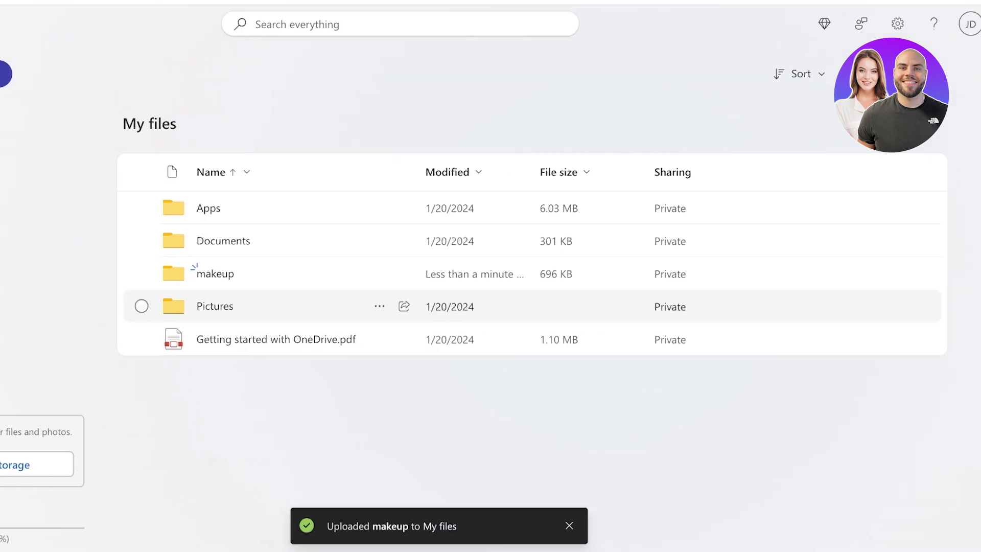
{"action": "left_click", "coordinate": [215, 274]}
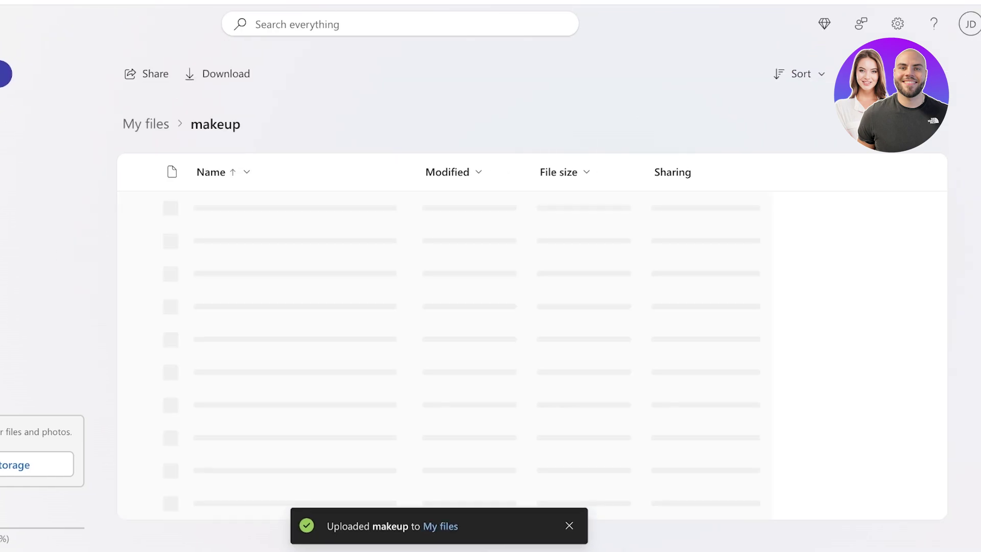
{"action": "scroll", "coordinate": [532, 312], "scroll_direction": "down", "scroll_amount": 3}
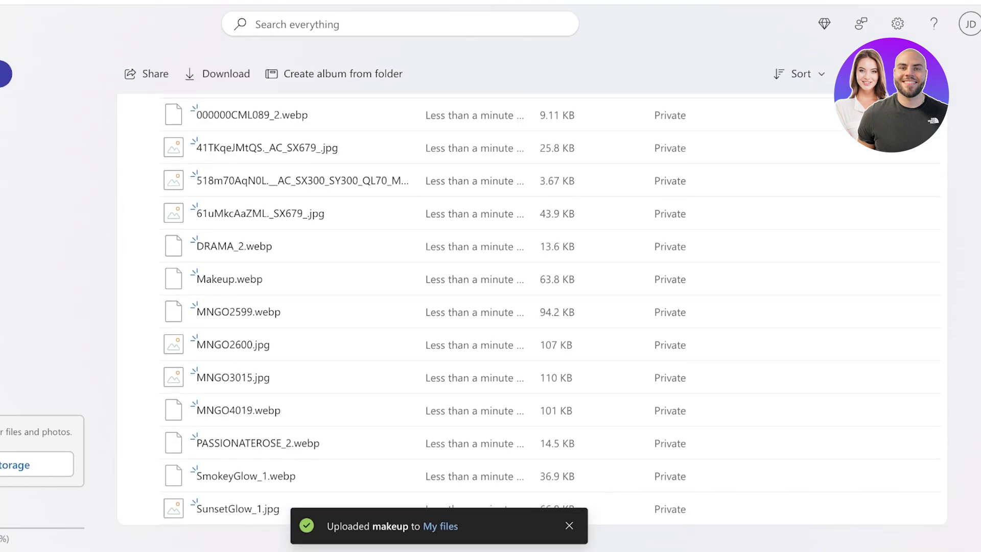
{"action": "scroll", "coordinate": [533, 312], "scroll_direction": "up", "scroll_amount": 3}
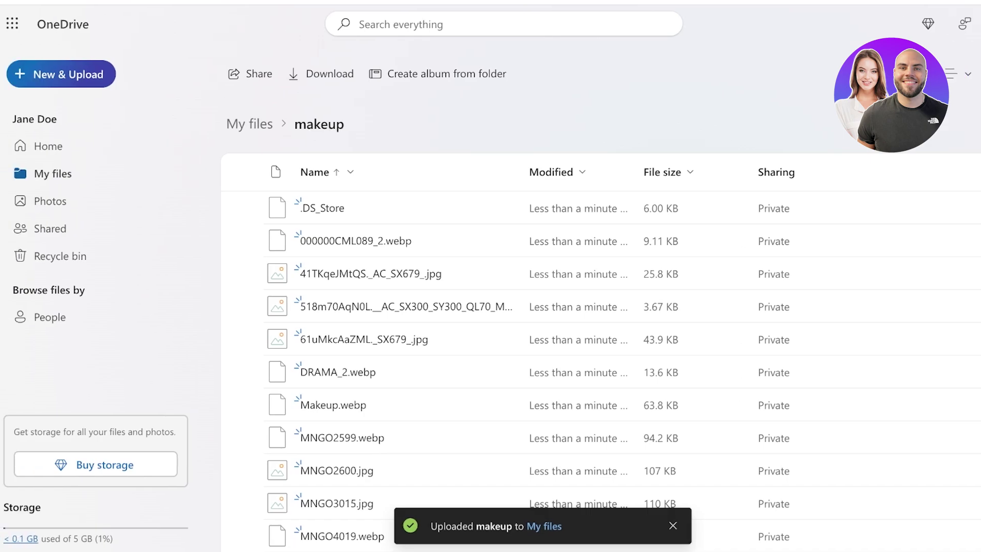
Create a new folder named 'jpg' inside makeup
{"action": "left_click", "coordinate": [61, 74]}
{"action": "left_click", "coordinate": [48, 108]}
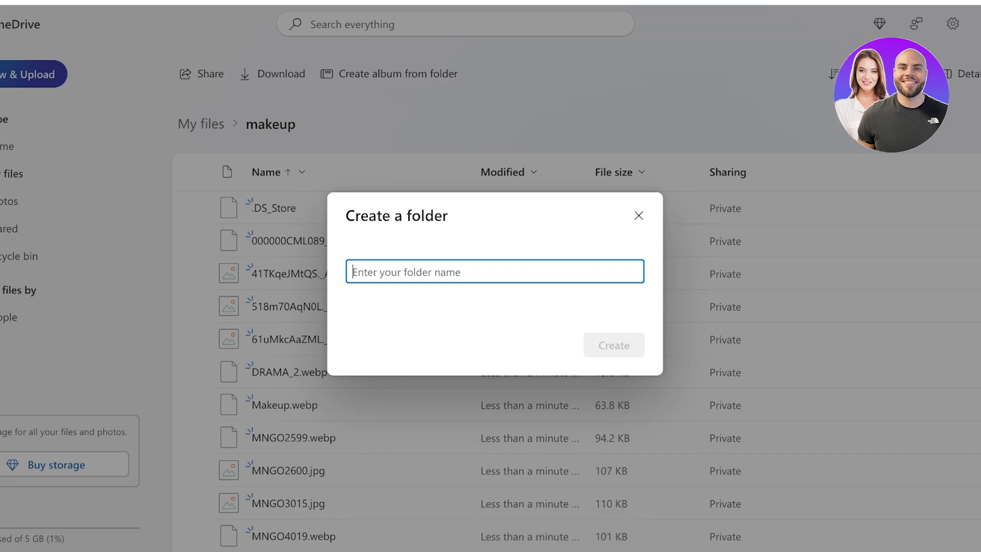
{"action": "type", "text": "jpg"}
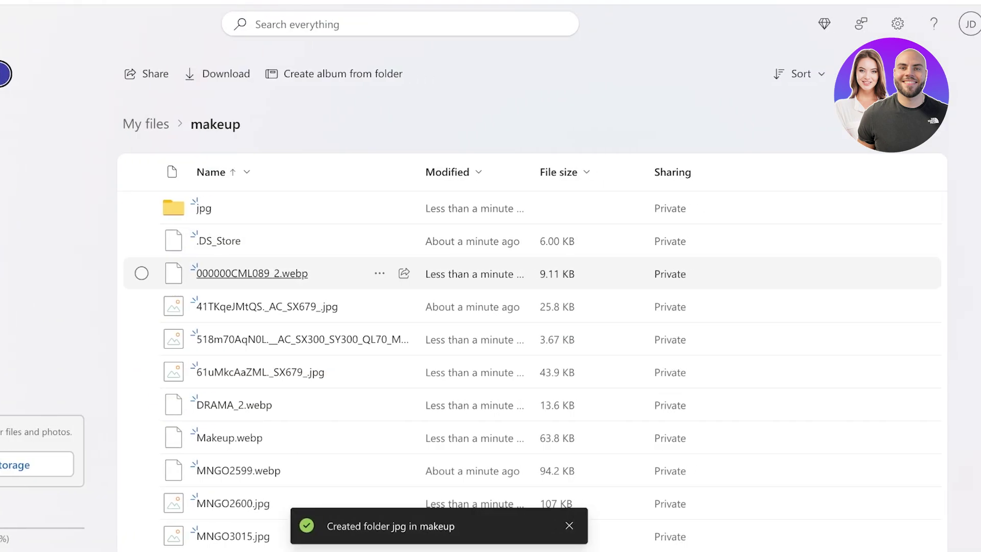
Move 41TKqeJMtQS, 61uMkcAaZML, MNGO2600, MNGO3015 and SunsetGlow_1 .jpg images into the jpg folder
{"action": "left_click_drag", "start_coordinate": [266, 306], "coordinate": [204, 208]}
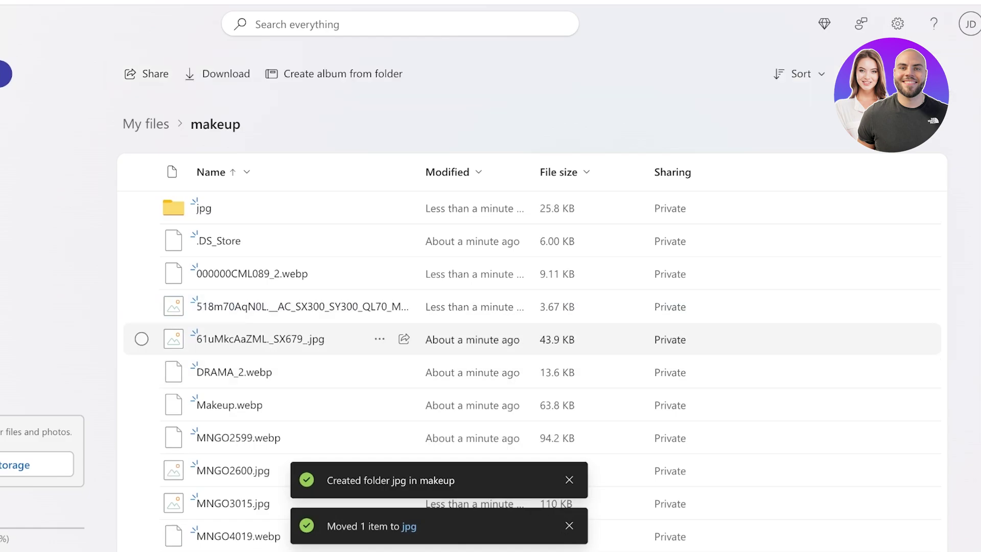
{"action": "left_click", "coordinate": [142, 339]}
{"action": "left_click", "coordinate": [142, 470]}
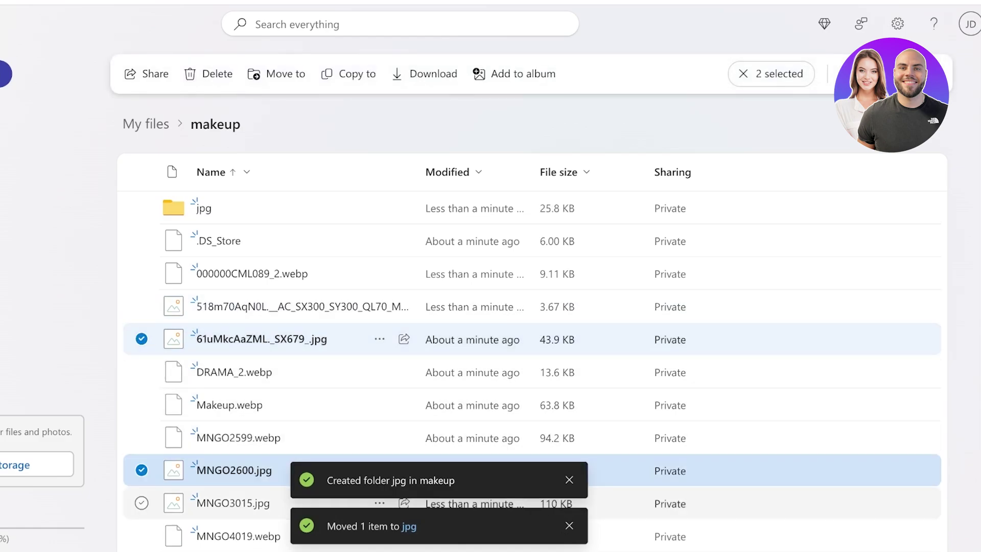
{"action": "left_click", "coordinate": [141, 503]}
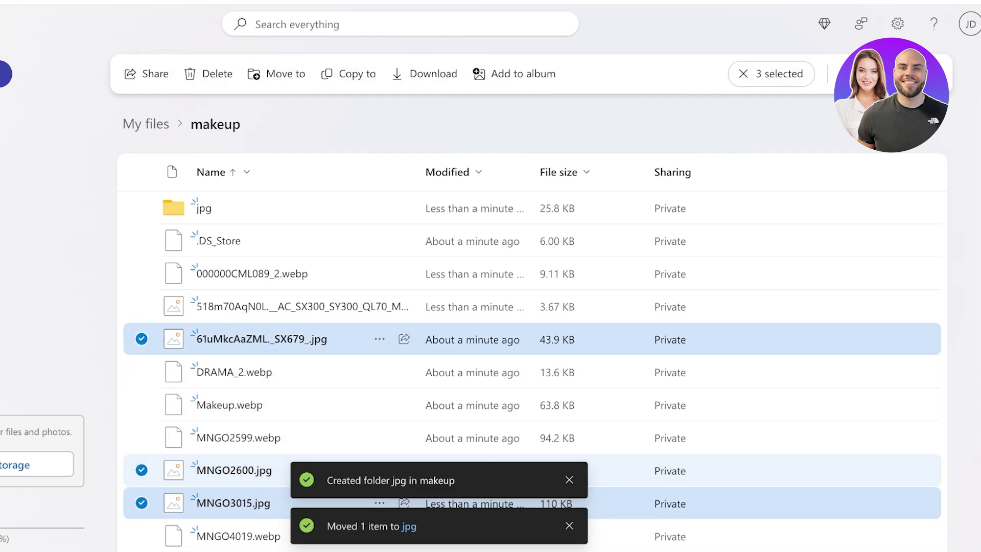
{"action": "scroll", "coordinate": [358, 470], "scroll_direction": "down", "scroll_amount": 2}
{"action": "left_click", "coordinate": [141, 508]}
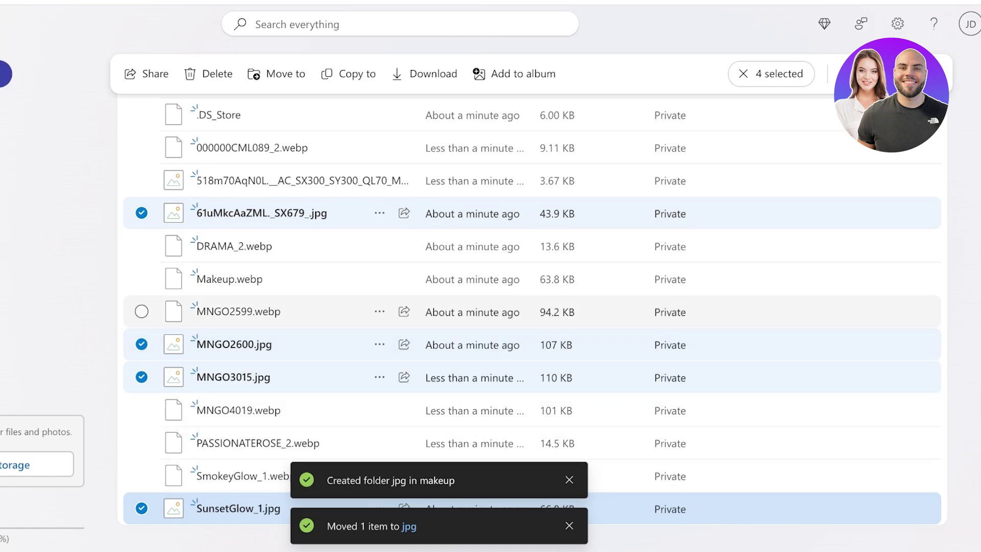
{"action": "scroll", "coordinate": [358, 312], "scroll_direction": "up", "scroll_amount": 3}
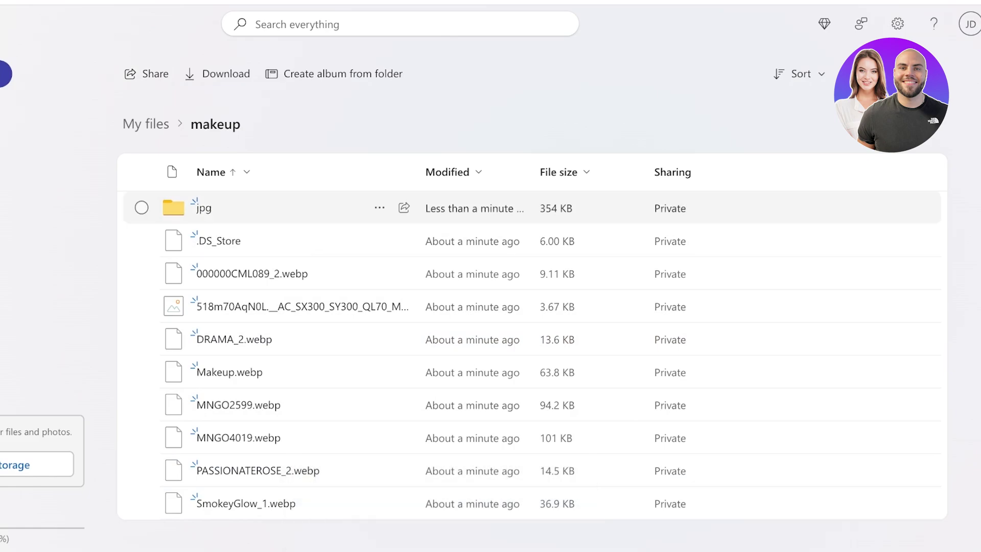
{"action": "left_click", "coordinate": [141, 273]}
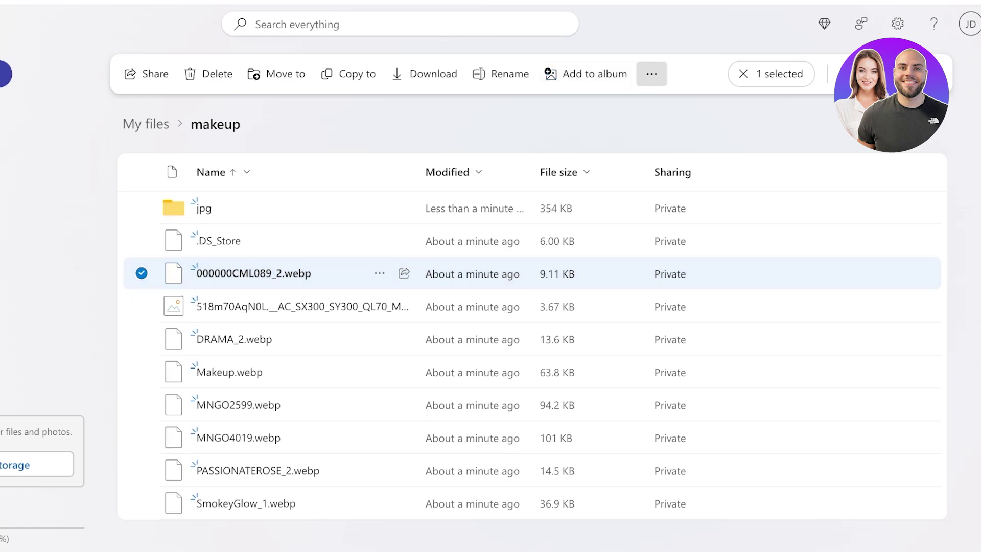
{"action": "left_click", "coordinate": [651, 73]}
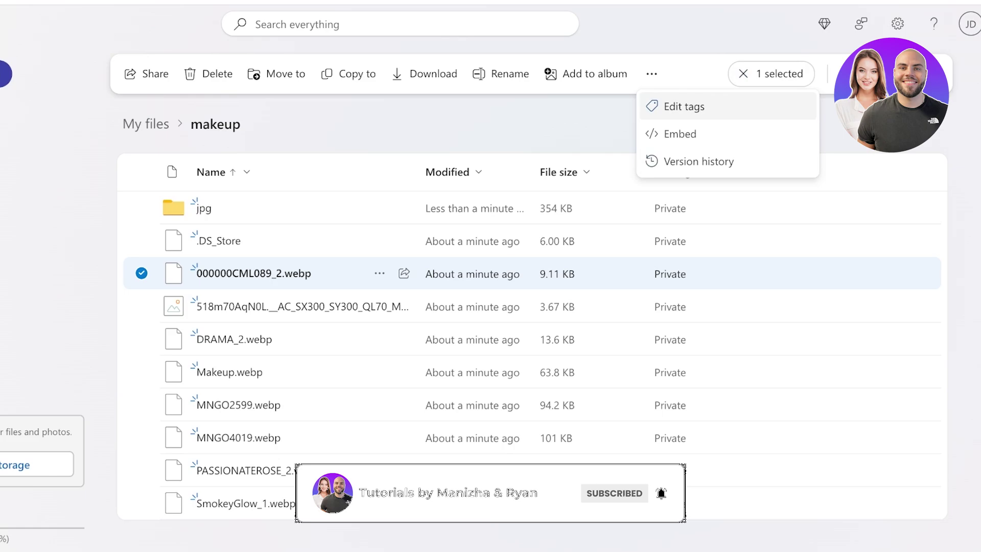
{"action": "key", "text": "Escape"}
{"action": "key", "text": "Escape"}
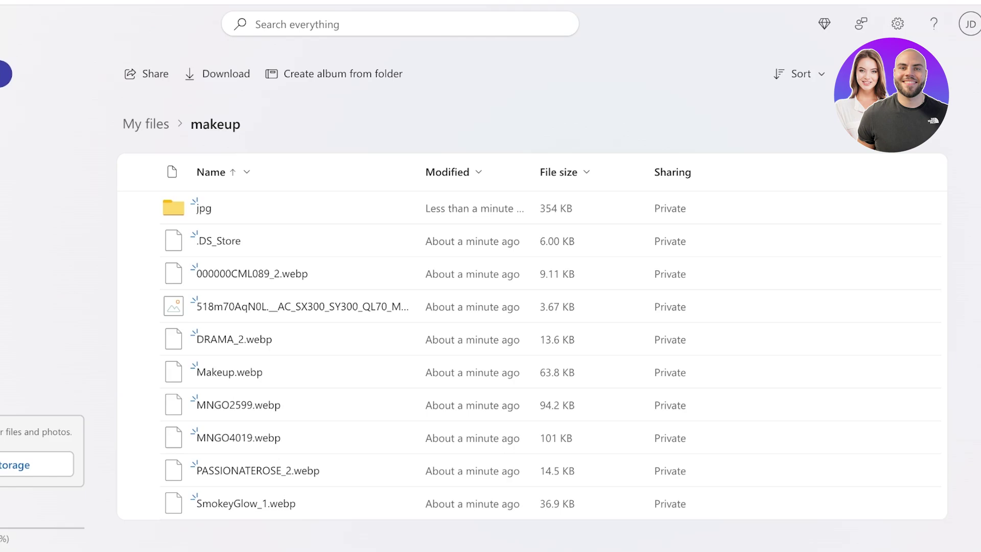
Select the .DS_Store and 000000CML089_2.webp files in makeup
{"action": "left_click", "coordinate": [141, 207]}
{"action": "left_click", "coordinate": [141, 208]}
{"action": "left_click", "coordinate": [141, 241]}
{"action": "left_click", "coordinate": [142, 274]}
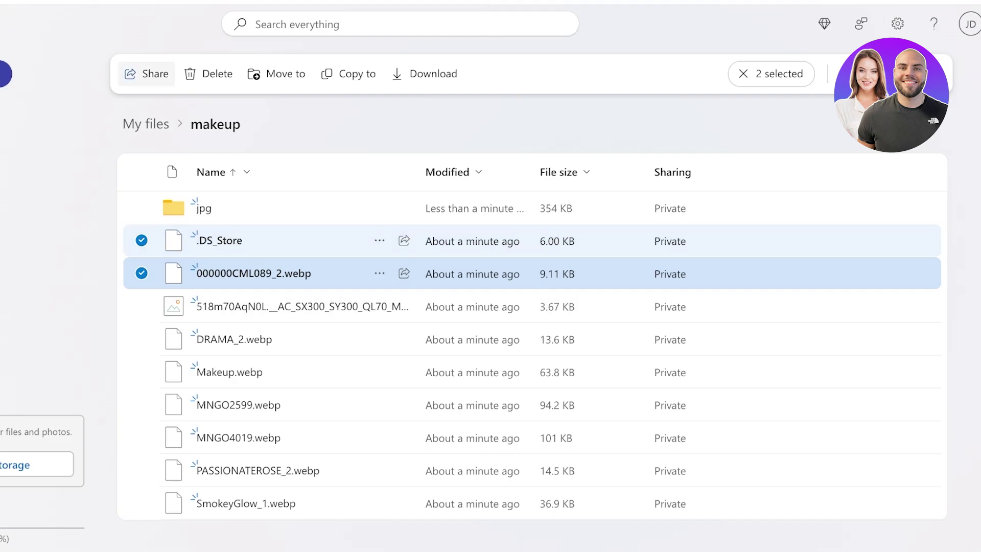
Start sharing the two files and review the link's permission choices without changing them
{"action": "left_click", "coordinate": [146, 74]}
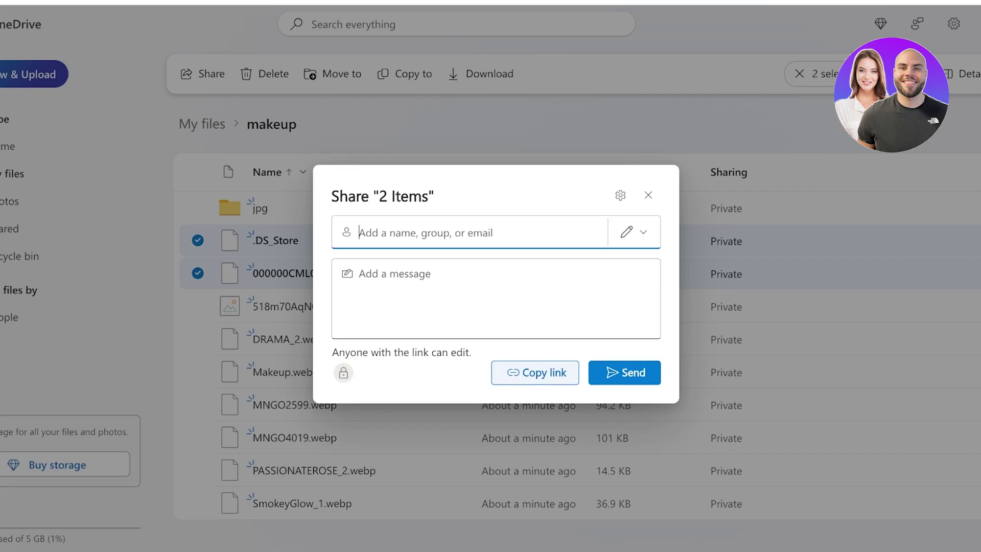
{"action": "left_click", "coordinate": [634, 232]}
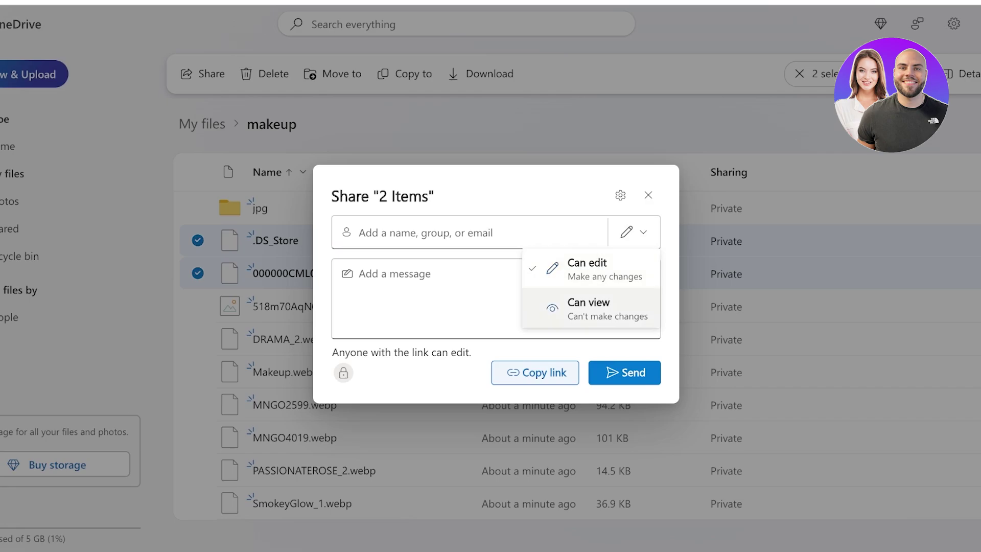
{"action": "key", "text": "Escape"}
{"action": "left_click", "coordinate": [357, 273]}
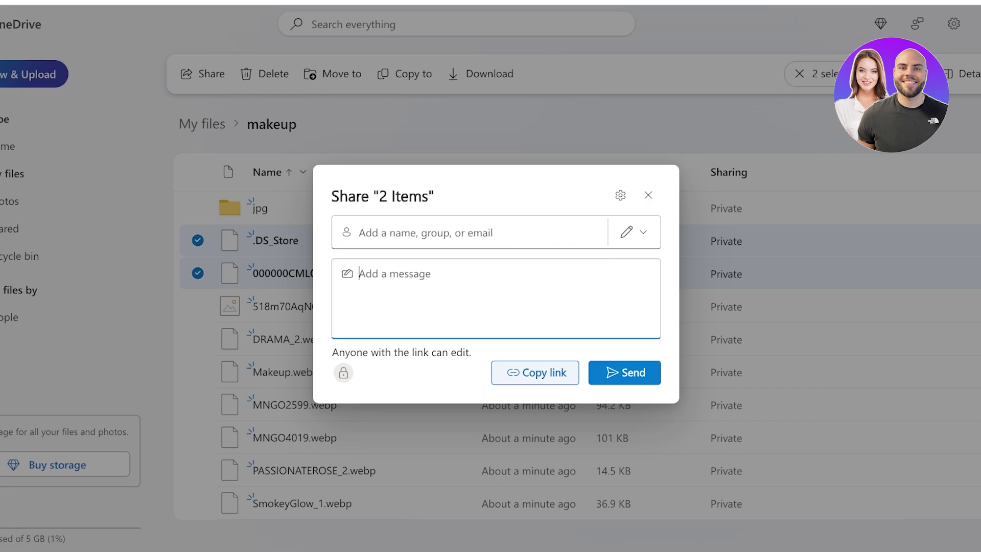
Set the share link to Anyone with Can edit, apply it, and copy the link
{"action": "left_click", "coordinate": [620, 195]}
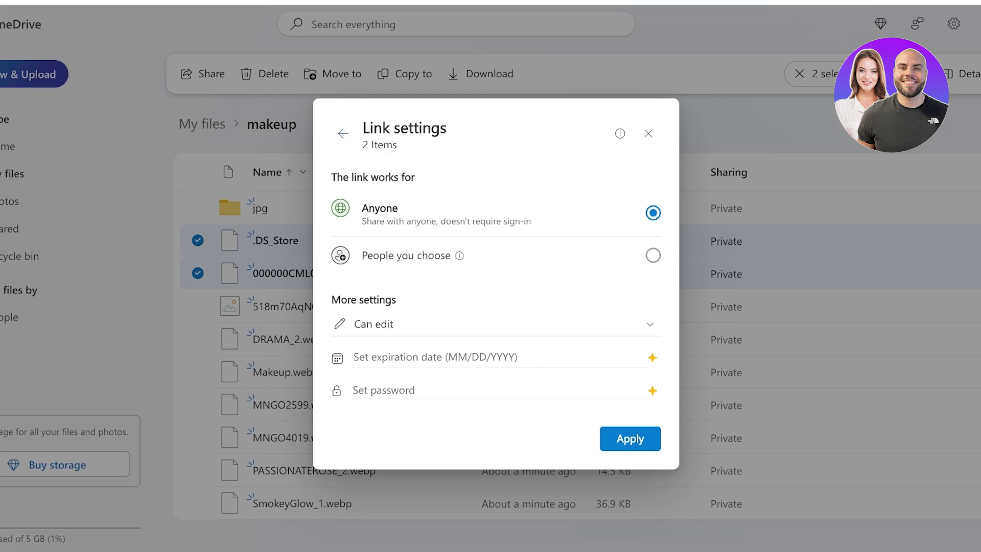
{"action": "key", "text": "Return"}
{"action": "key", "text": "Escape"}
{"action": "left_click", "coordinate": [343, 134]}
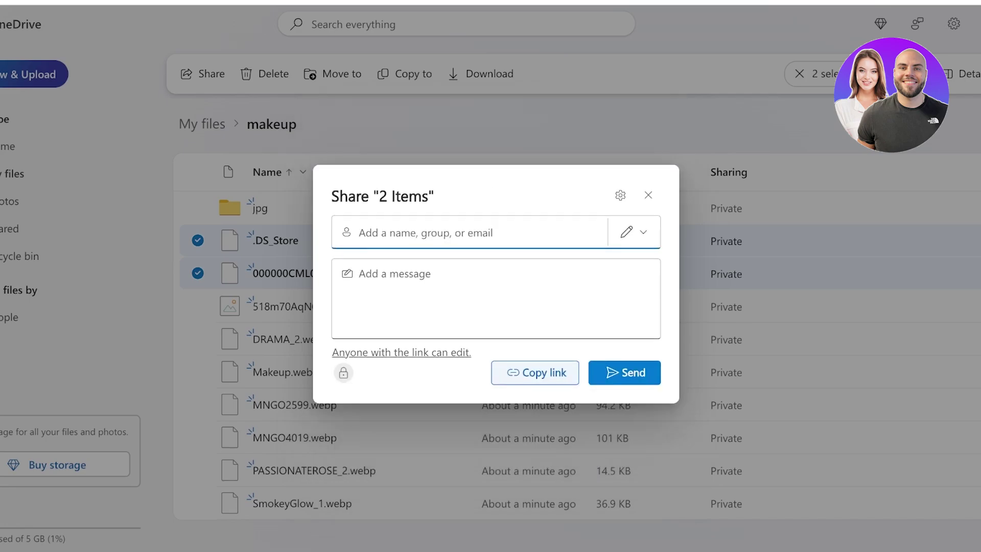
{"action": "key", "text": "Return"}
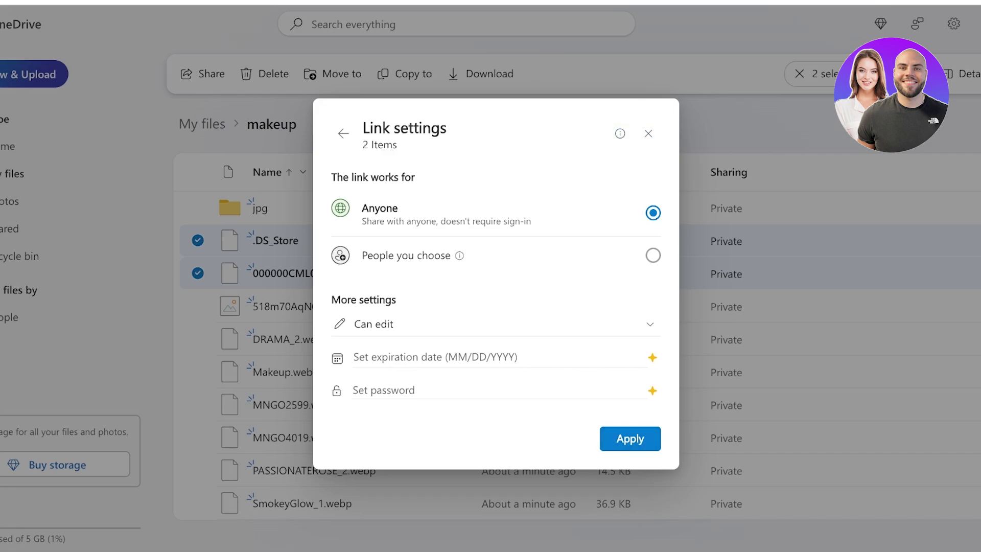
{"action": "left_click", "coordinate": [653, 255]}
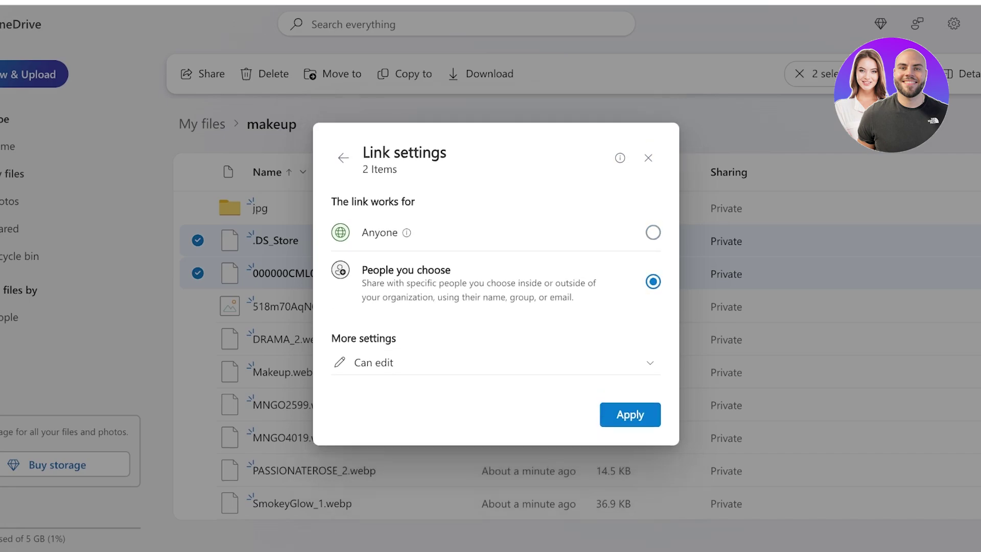
{"action": "left_click", "coordinate": [653, 232]}
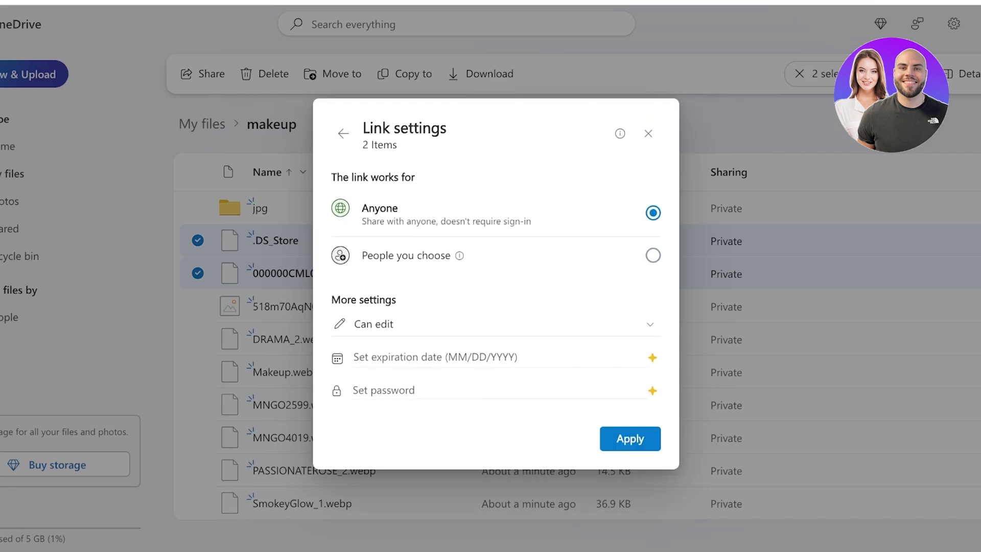
{"action": "left_click", "coordinate": [343, 134]}
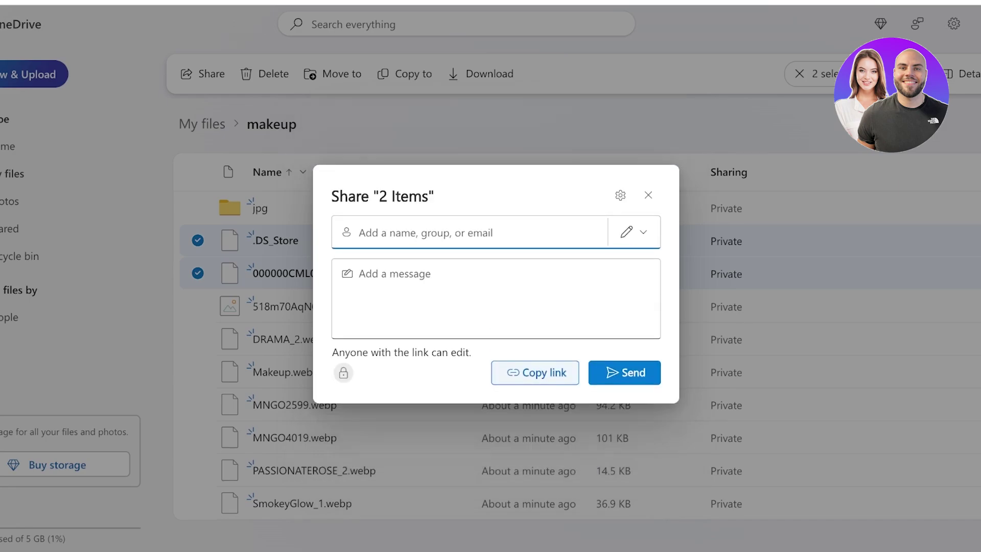
{"action": "left_click", "coordinate": [535, 373]}
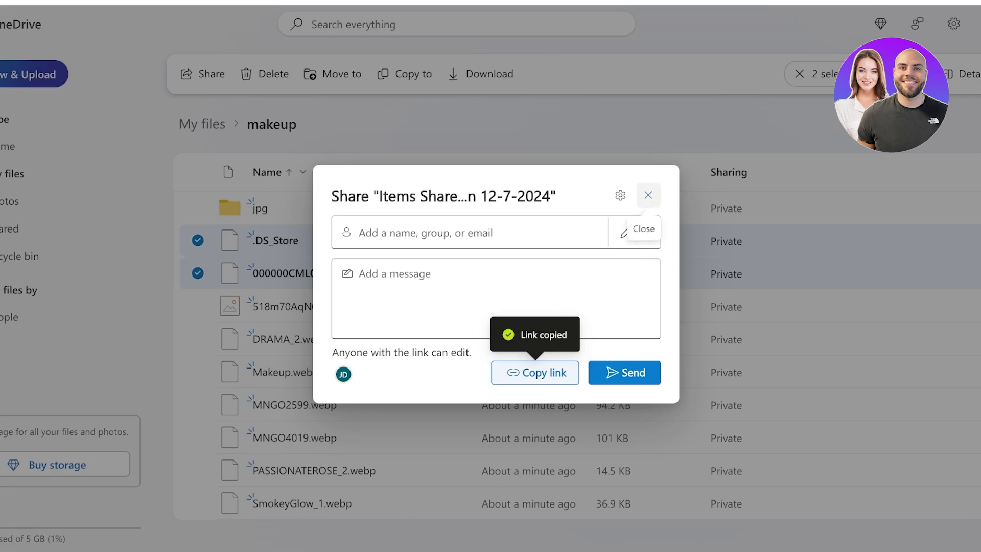
Close the Share window and deselect .DS_Store and 000000CML089_2.webp
{"action": "left_click", "coordinate": [648, 194]}
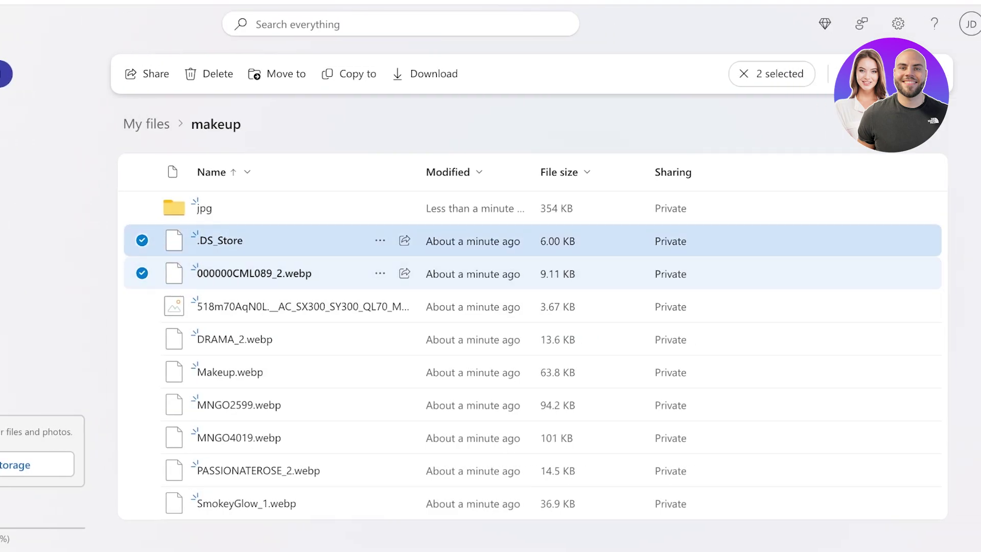
{"action": "left_click", "coordinate": [198, 240]}
{"action": "left_click", "coordinate": [142, 273]}
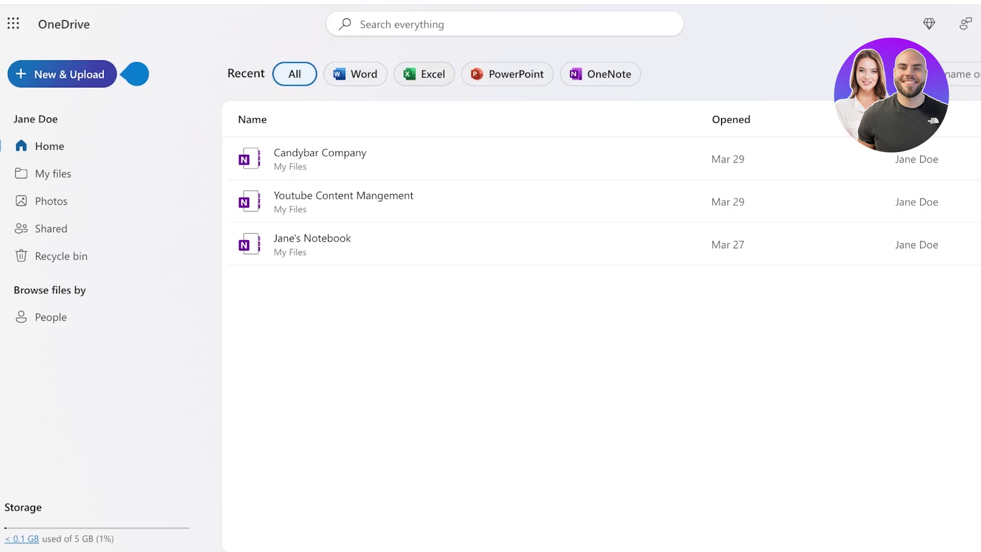
Toggle the Recent filters for Word, Excel and PowerPoint files
{"action": "left_click", "coordinate": [355, 74]}
{"action": "left_click", "coordinate": [424, 74]}
{"action": "left_click", "coordinate": [508, 74]}
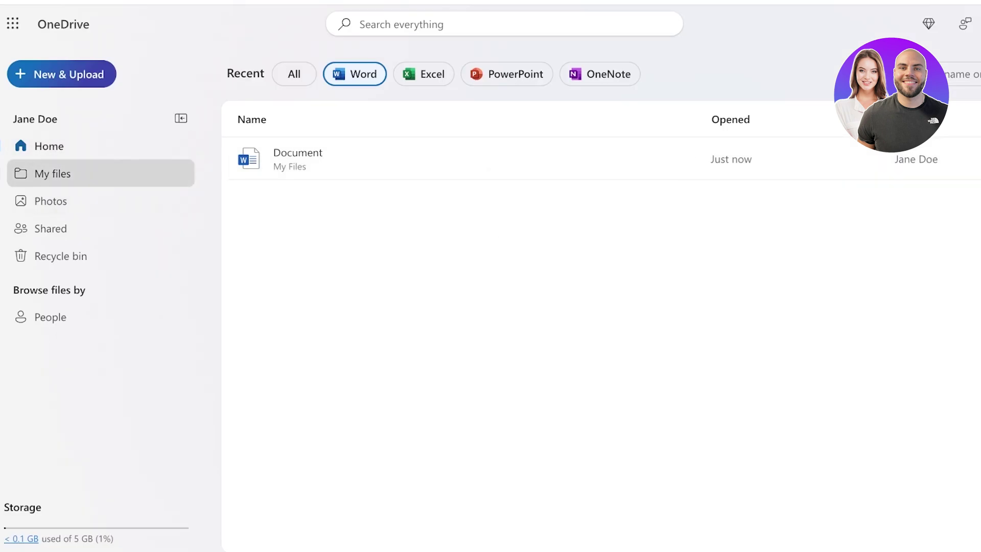
Open makeup > jpg and view, then close, the version history of 61uMkcAaZML._SX679_.jpg
{"action": "left_click", "coordinate": [246, 306]}
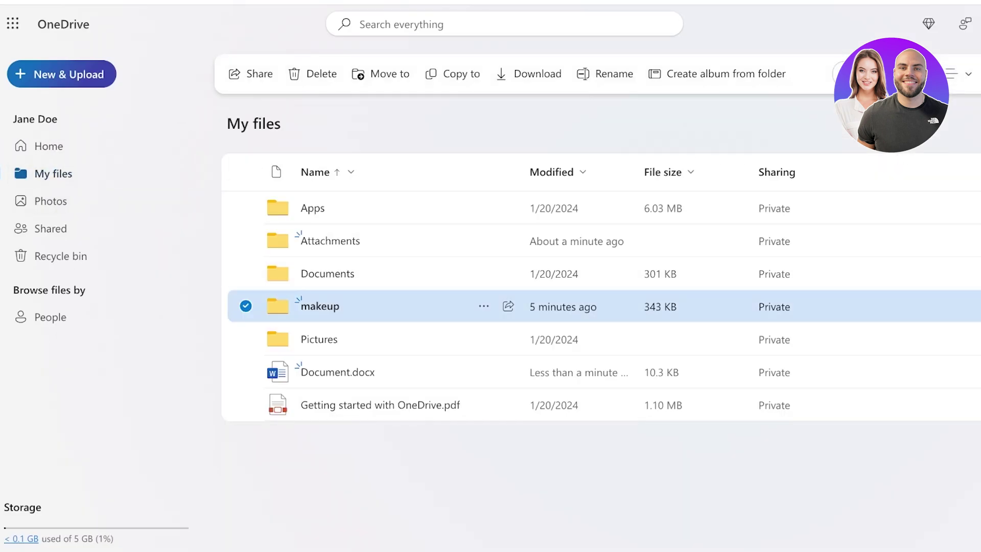
{"action": "key", "text": "Return"}
{"action": "left_click", "coordinate": [246, 207]}
{"action": "key", "text": "Return"}
{"action": "left_click", "coordinate": [484, 240]}
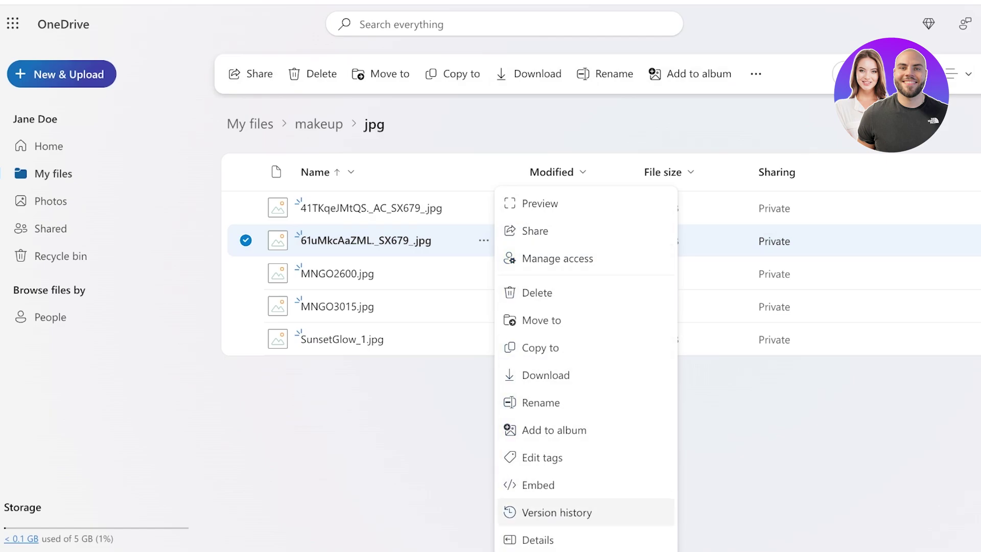
{"action": "left_click", "coordinate": [557, 513]}
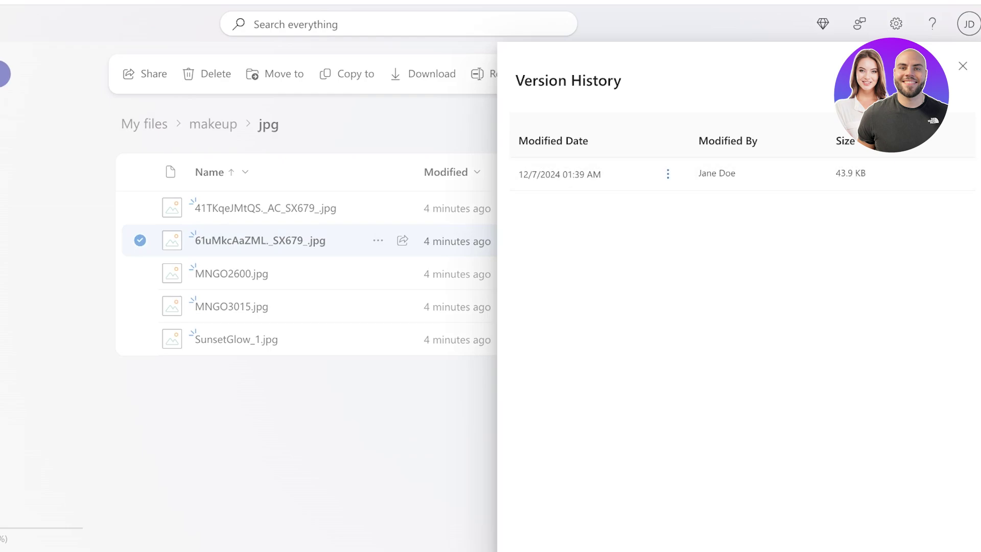
{"action": "left_click", "coordinate": [962, 66]}
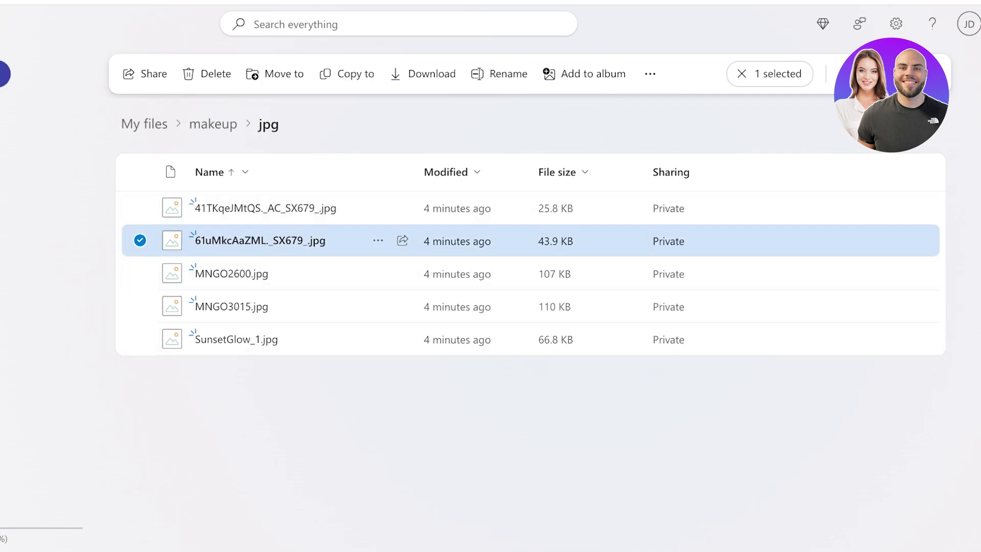
Delete two jpg images, including 41TKqeJMtQS._AC_SX679_.jpg, from the jpg folder
{"action": "left_click", "coordinate": [140, 207]}
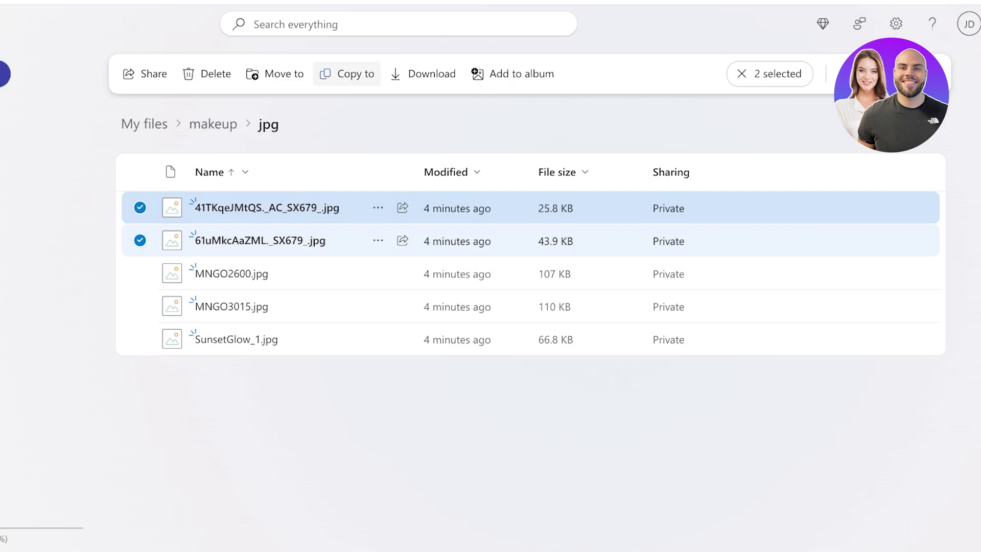
{"action": "left_click", "coordinate": [208, 73]}
{"action": "key", "text": "Return"}
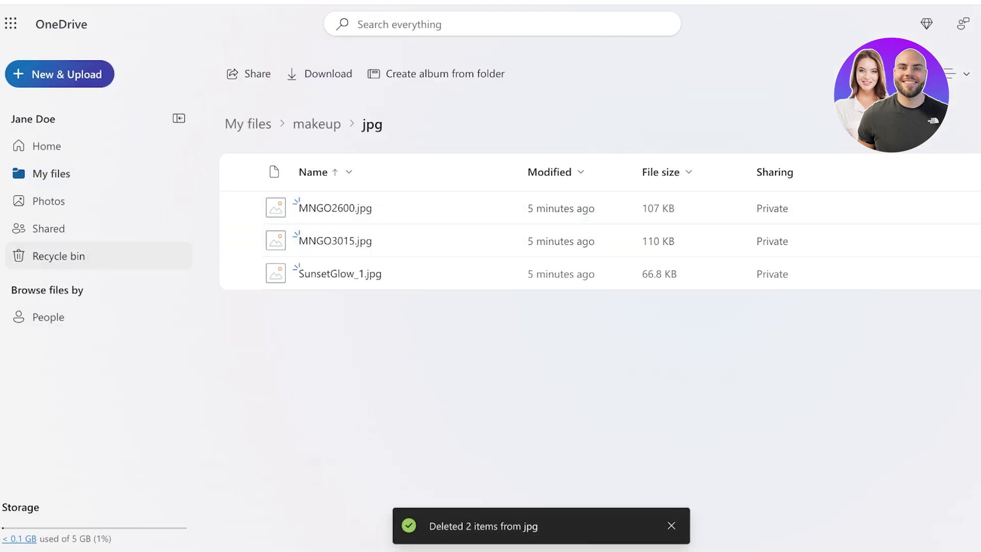
Restore both deleted images from the Recycle bin and collapse the navigation pane
{"action": "left_click", "coordinate": [58, 256]}
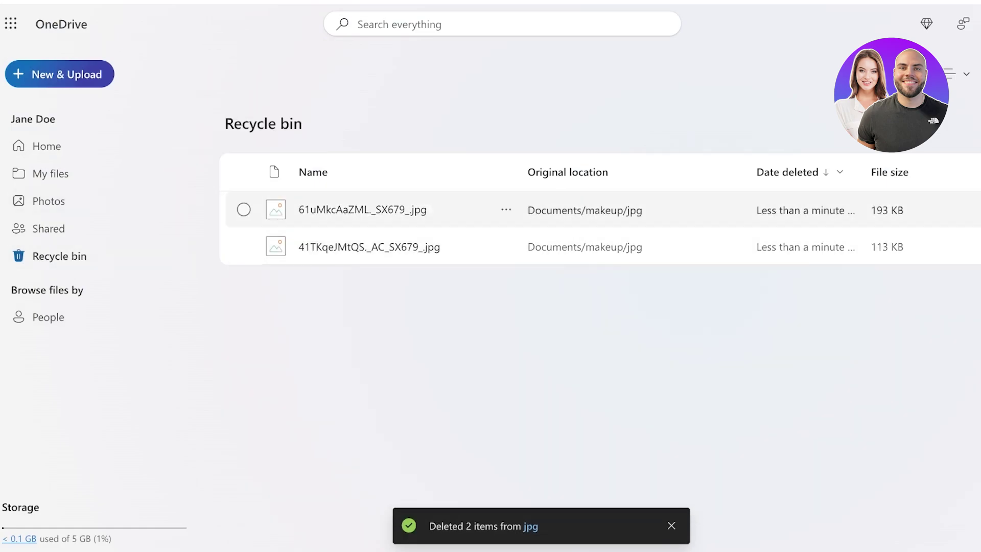
{"action": "left_click", "coordinate": [244, 210]}
{"action": "left_click", "coordinate": [243, 246]}
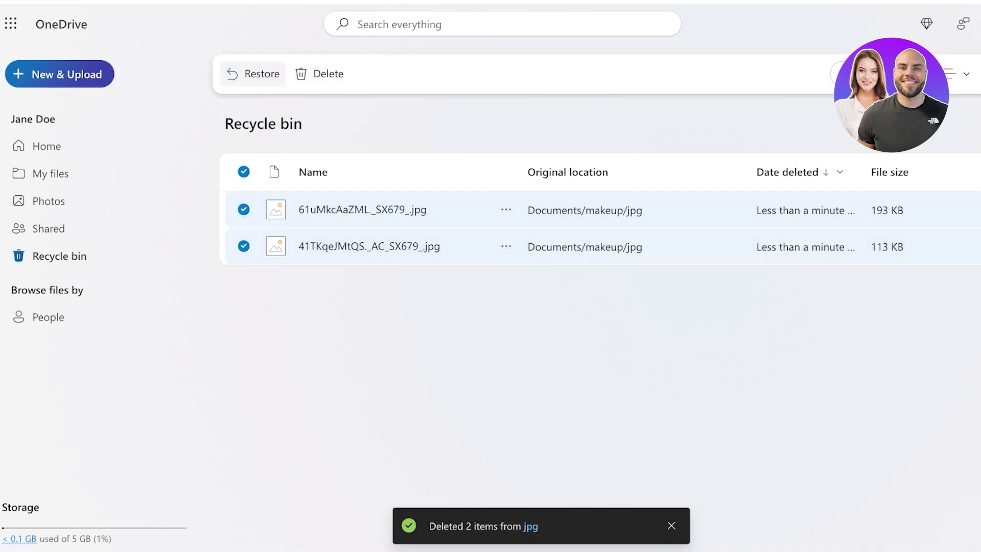
{"action": "left_click", "coordinate": [254, 73]}
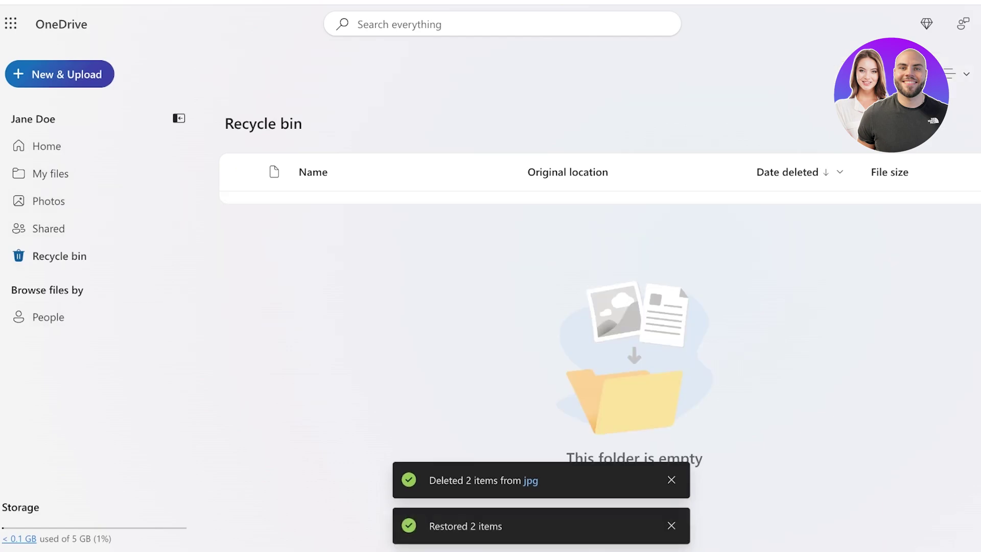
{"action": "left_click", "coordinate": [179, 118]}
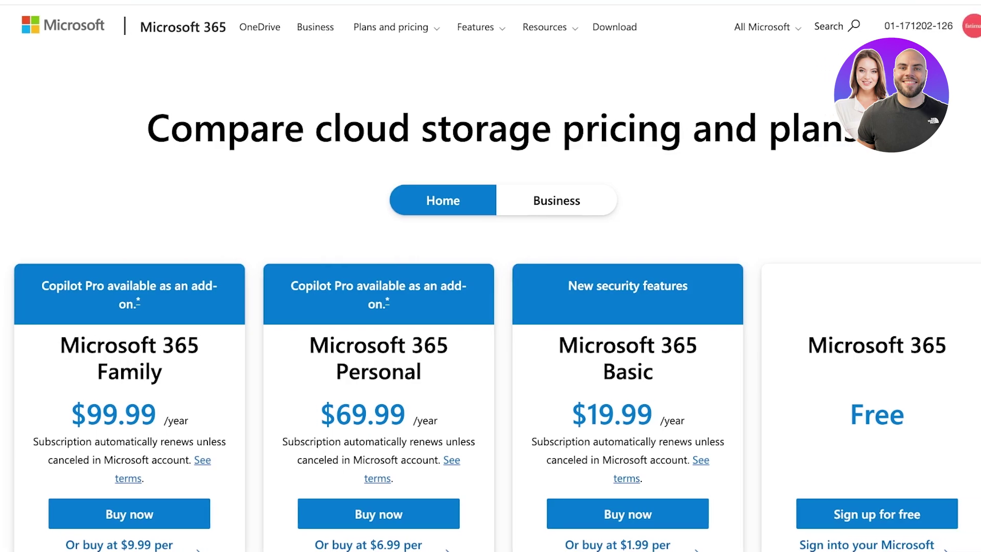
Scroll down to the OneDrive plan cards: Family $99.99/year, Personal $69.99, Basic $19.99, Free 5 GB
{"action": "scroll", "coordinate": [491, 276], "scroll_direction": "down", "scroll_amount": 4}
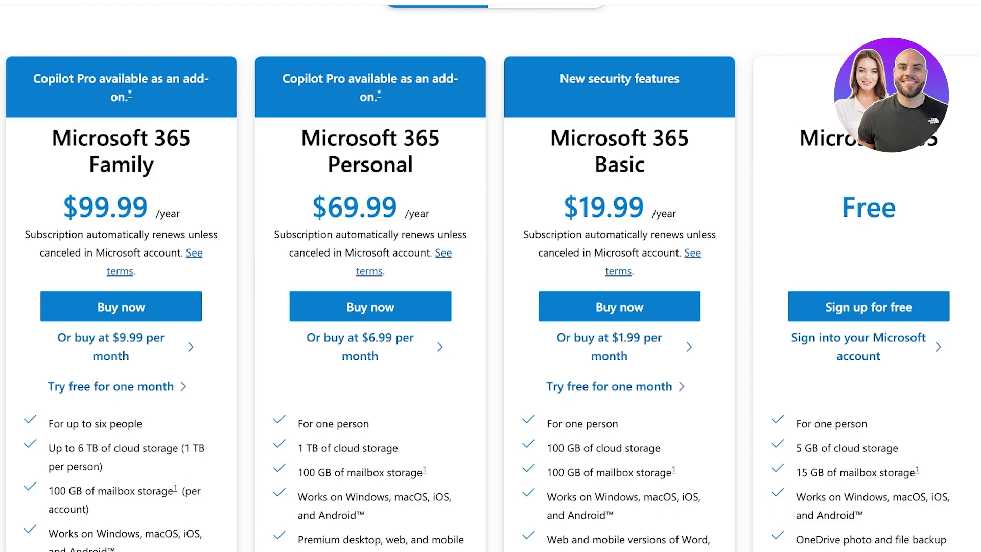
{"action": "scroll", "coordinate": [491, 275], "scroll_direction": "down", "scroll_amount": 1}
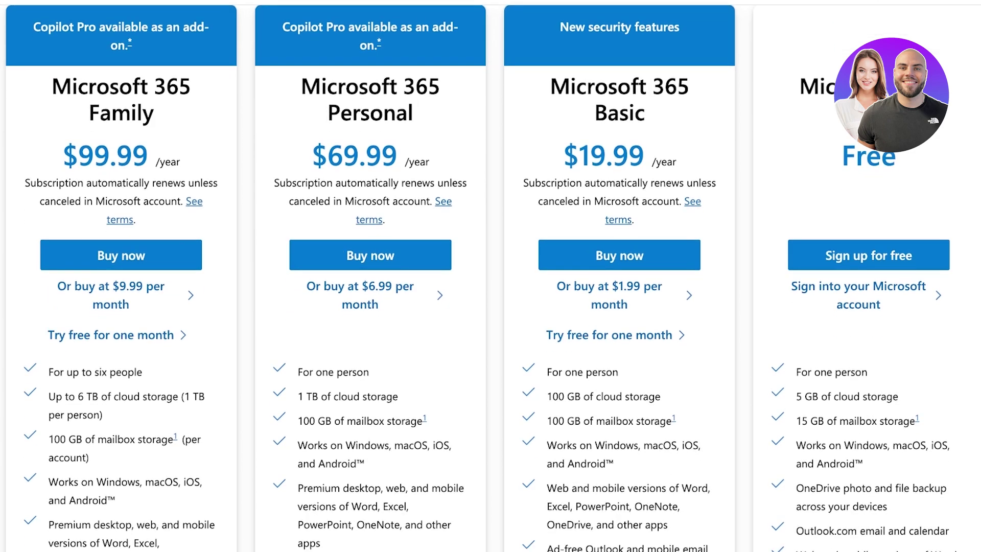